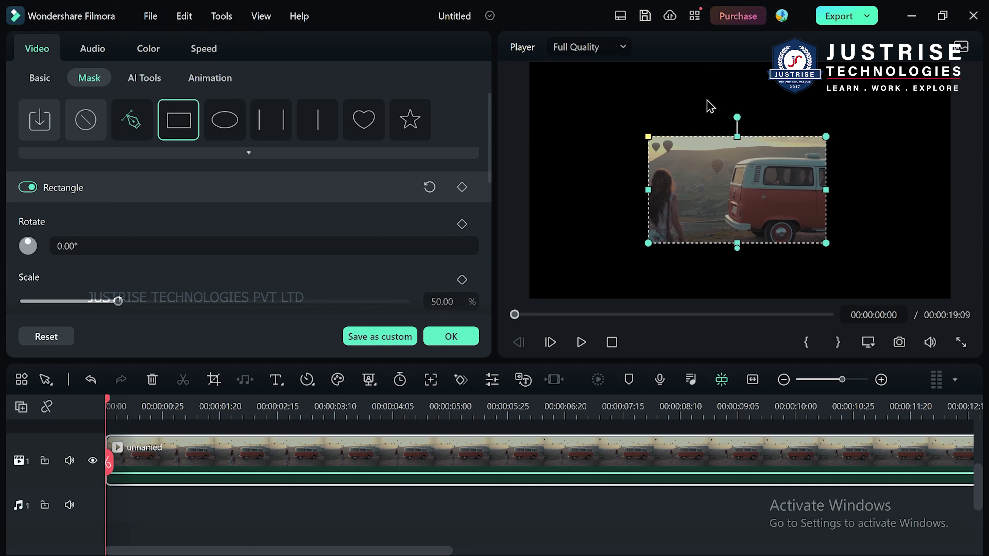
Step: Rotate the rectangle mask to 90°, shrink it to a scale of 36.23%, and scrub through the clip to check it
drag(733, 113, 769, 188)
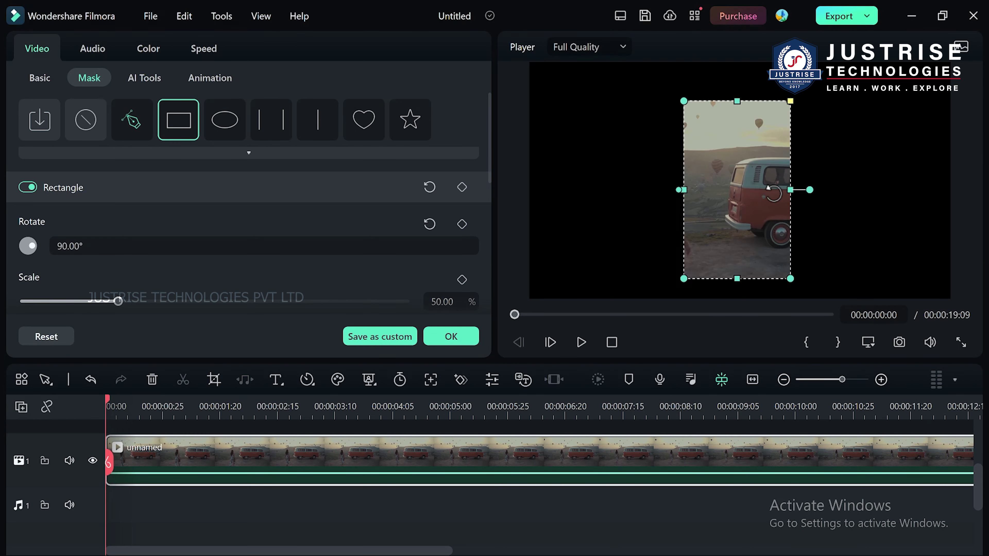
drag(682, 102, 699, 125)
mouse_move(796, 188)
mouse_down()
mouse_move(805, 155)
mouse_move(796, 172)
mouse_up()
key(ctrl+z)
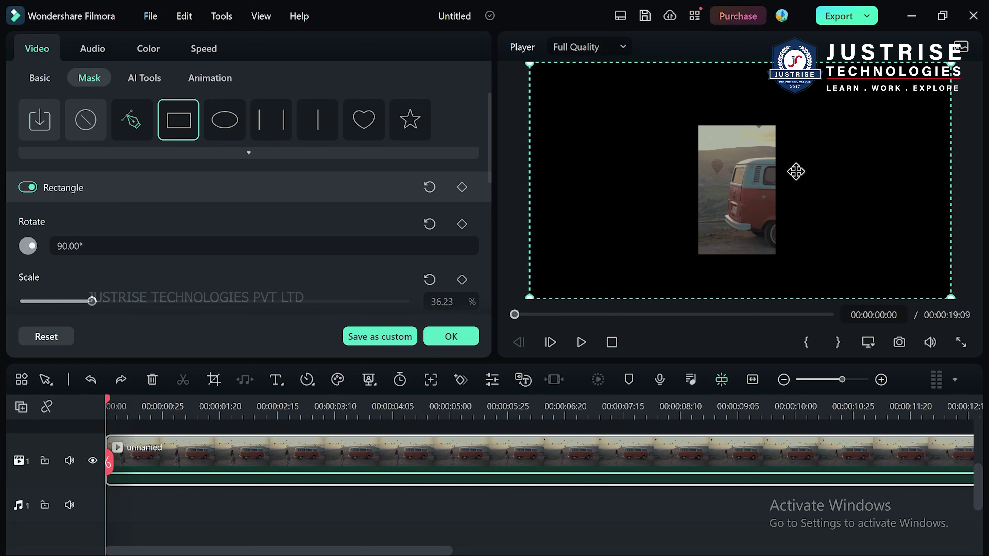
drag(114, 466, 637, 468)
key(Home)
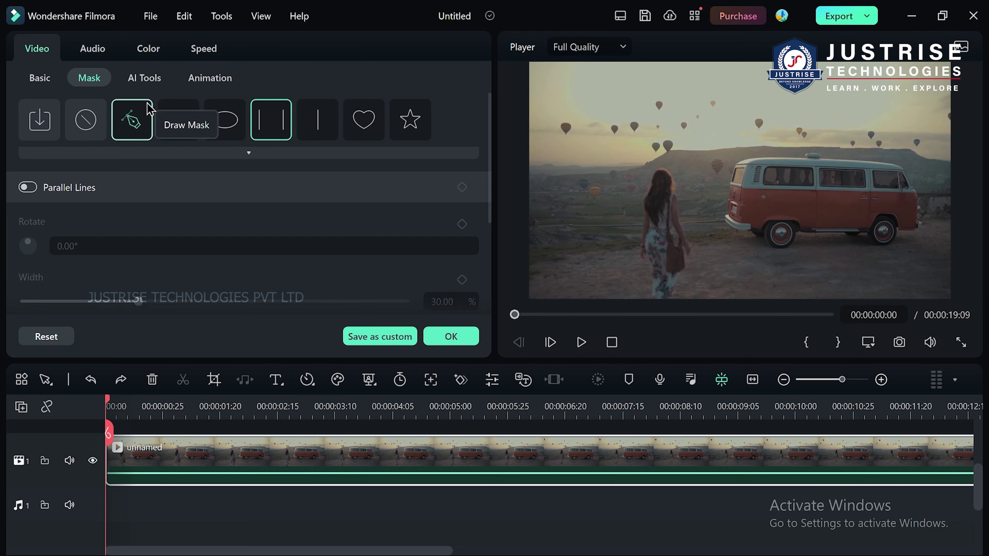
Step: Start a Draw Mask and trace the van from its rear bumper over the rear edge and roof to the front bumper
click(133, 121)
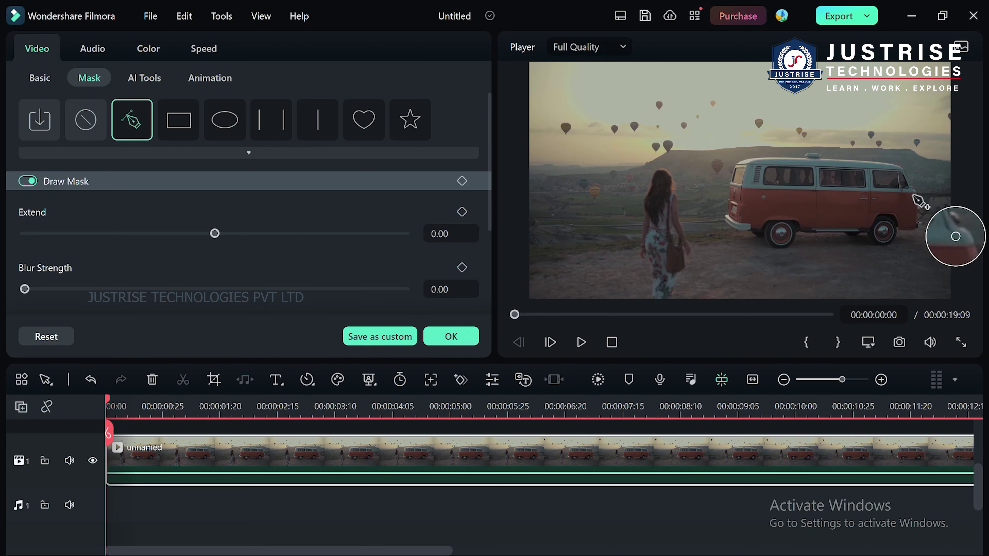
click(727, 214)
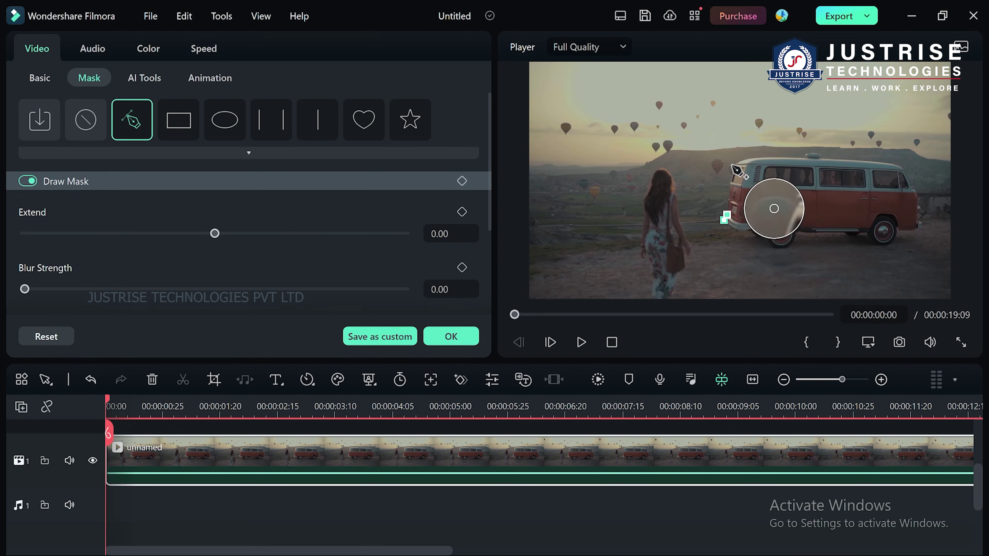
click(739, 162)
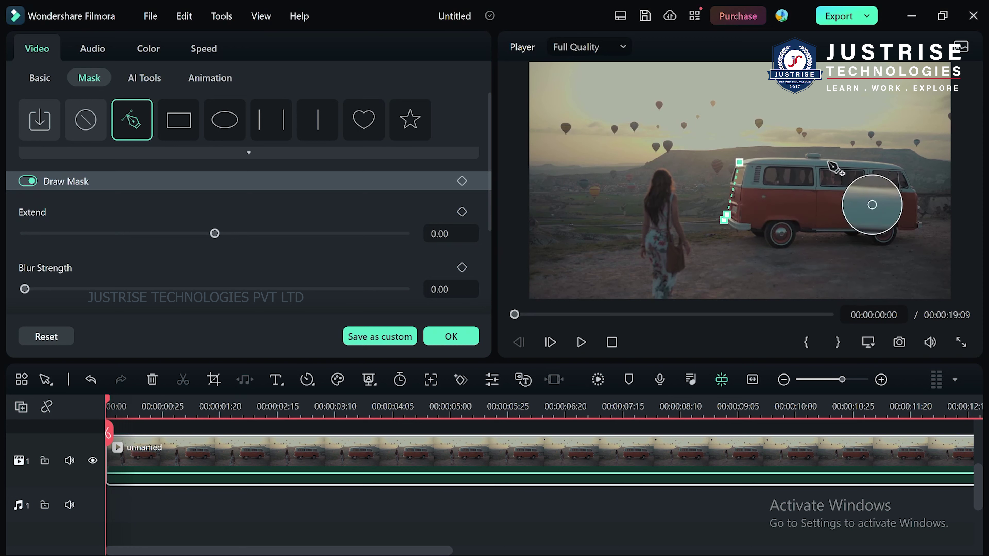
click(806, 157)
click(822, 157)
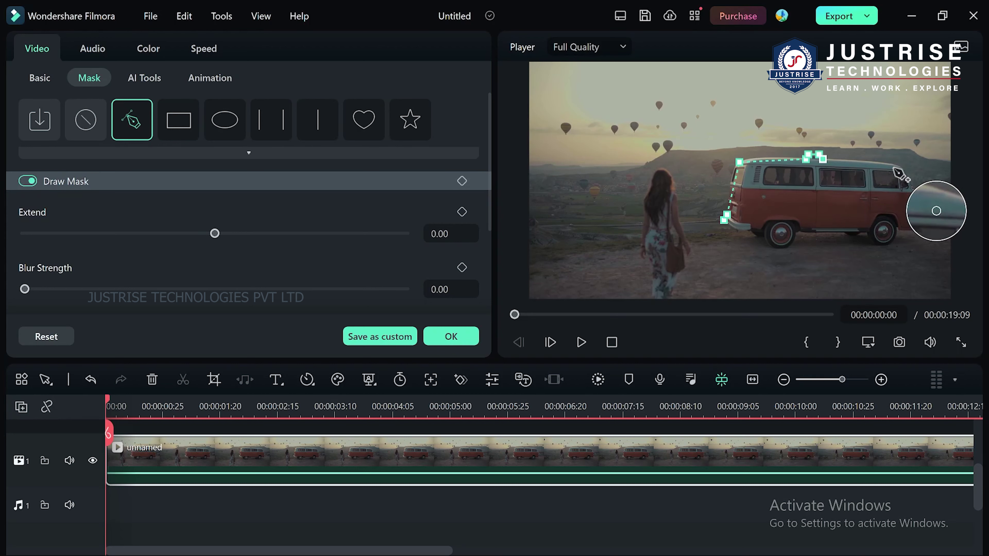
click(897, 166)
click(918, 203)
click(917, 226)
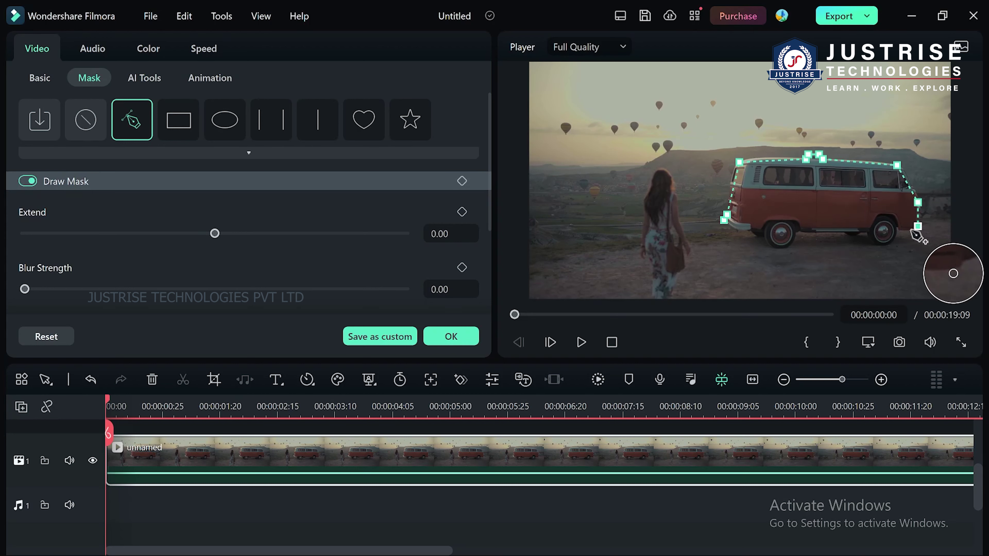
Step: Trace the van's underside around both wheels and close the drawn mask path at the rear bumper
click(897, 228)
click(889, 244)
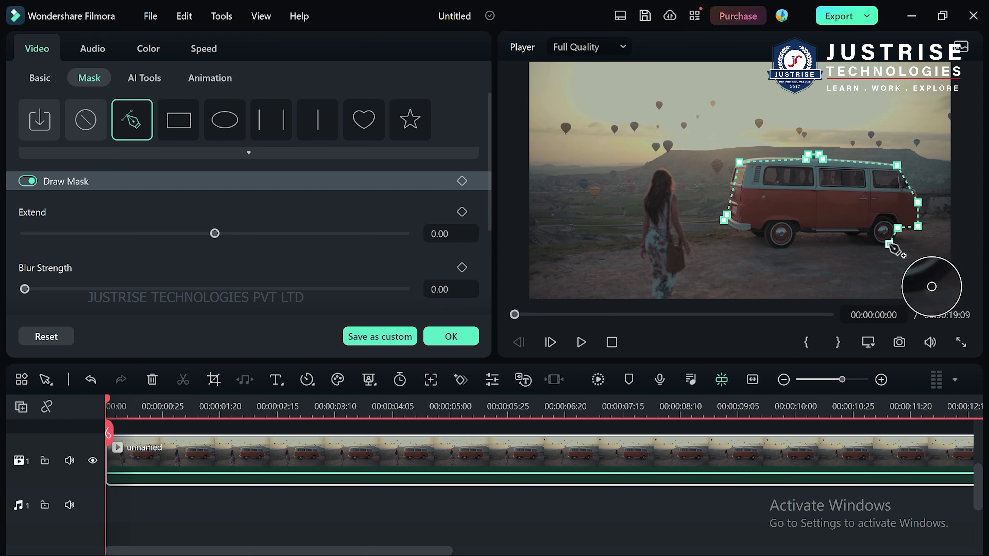
click(873, 243)
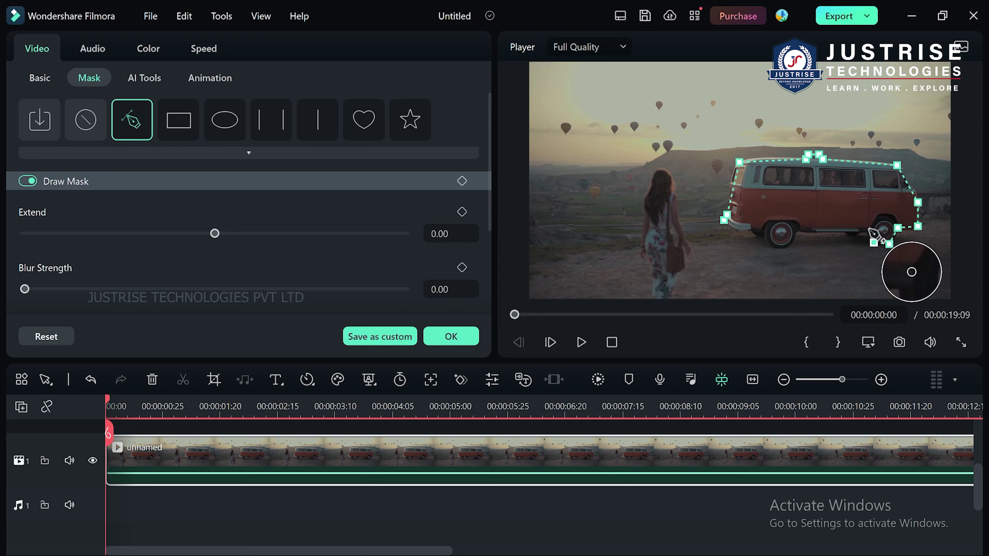
click(869, 229)
click(798, 229)
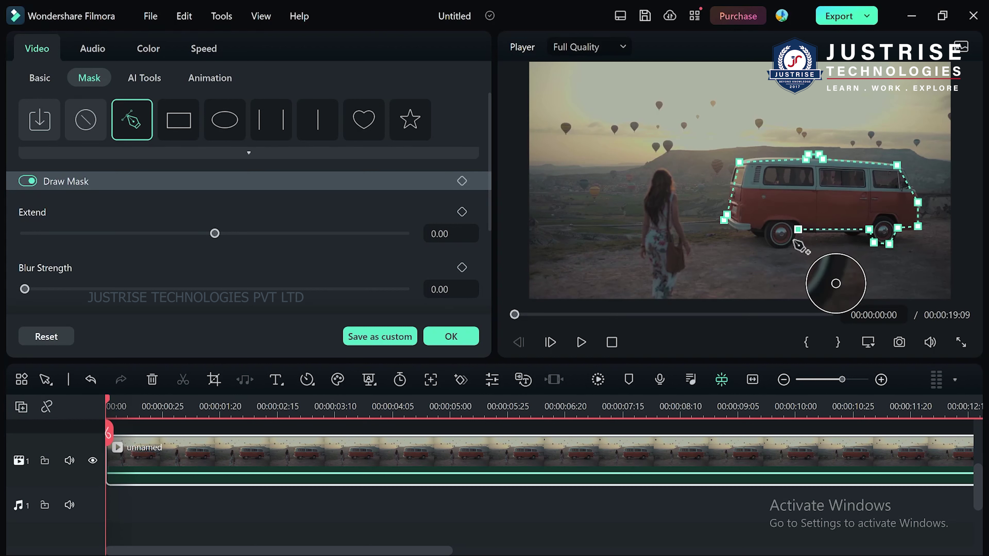
click(774, 248)
click(763, 230)
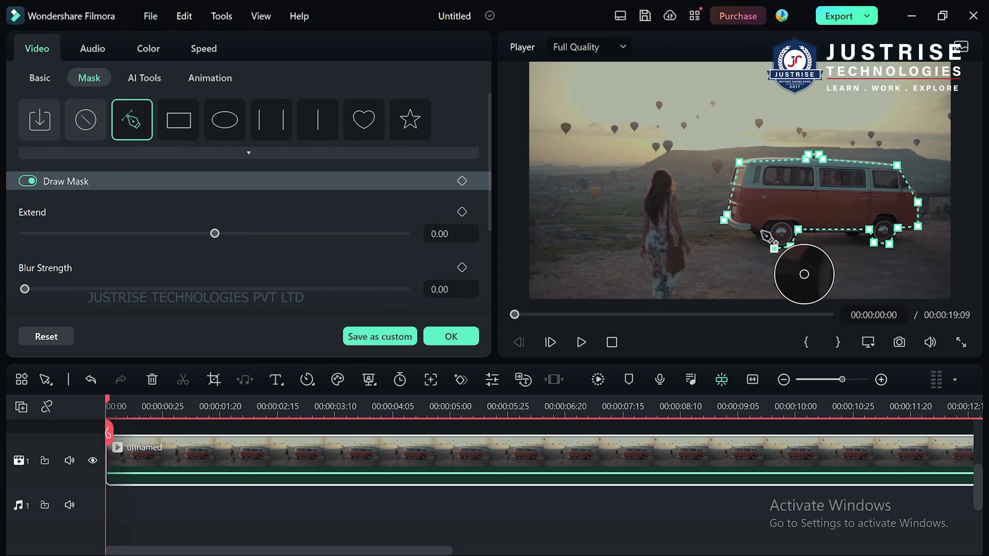
click(727, 217)
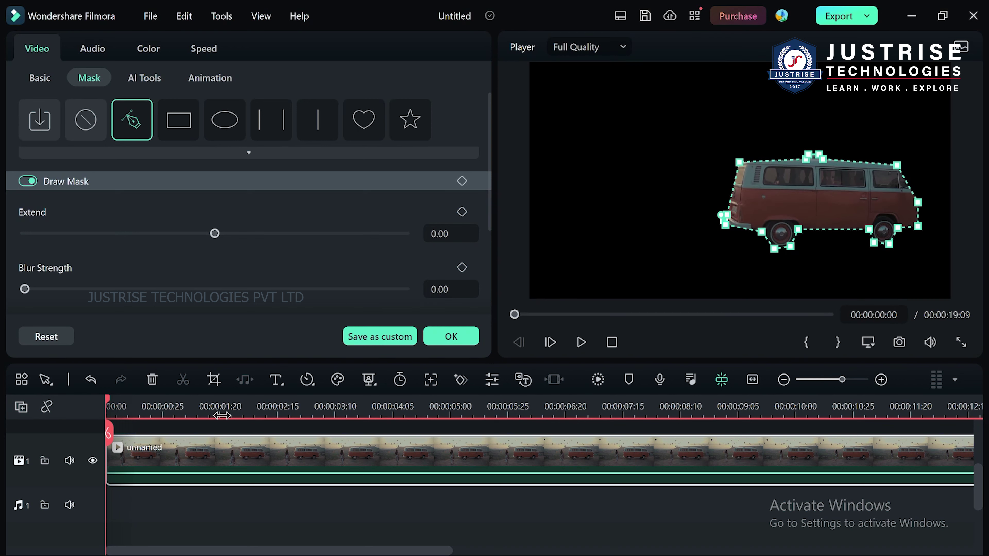
Step: Play the opening seconds to check how the drawn mask fits the moving van, and return to the clip's start
click(580, 342)
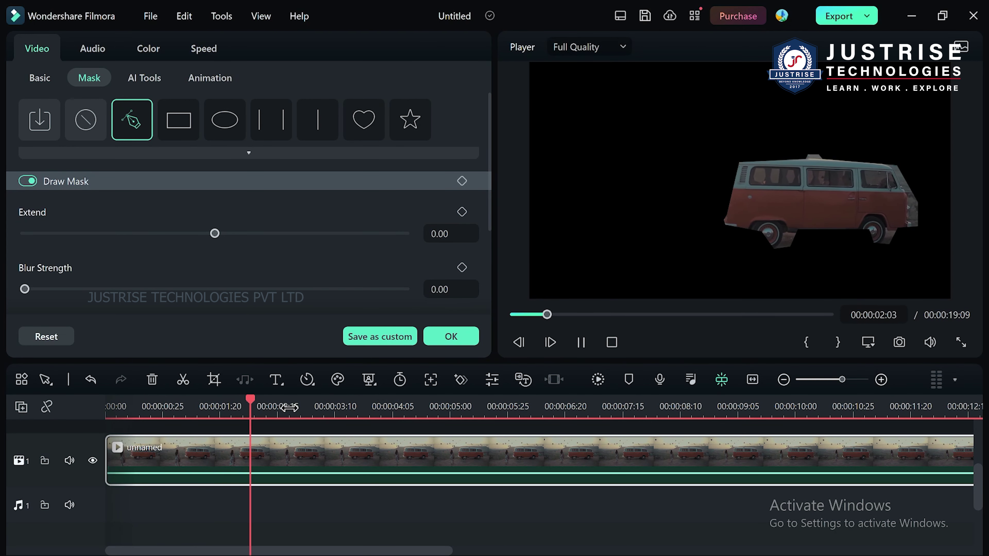
click(578, 342)
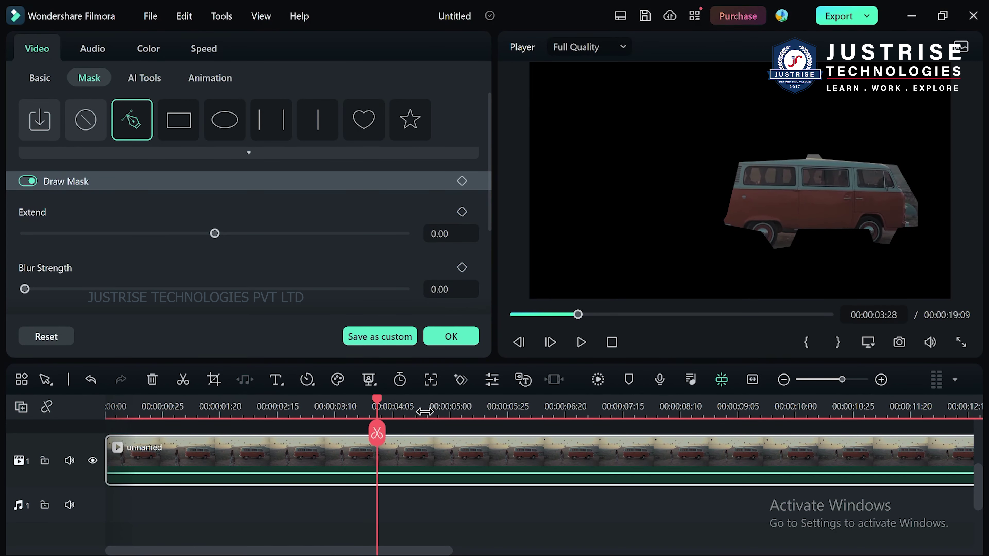
drag(382, 434, 75, 420)
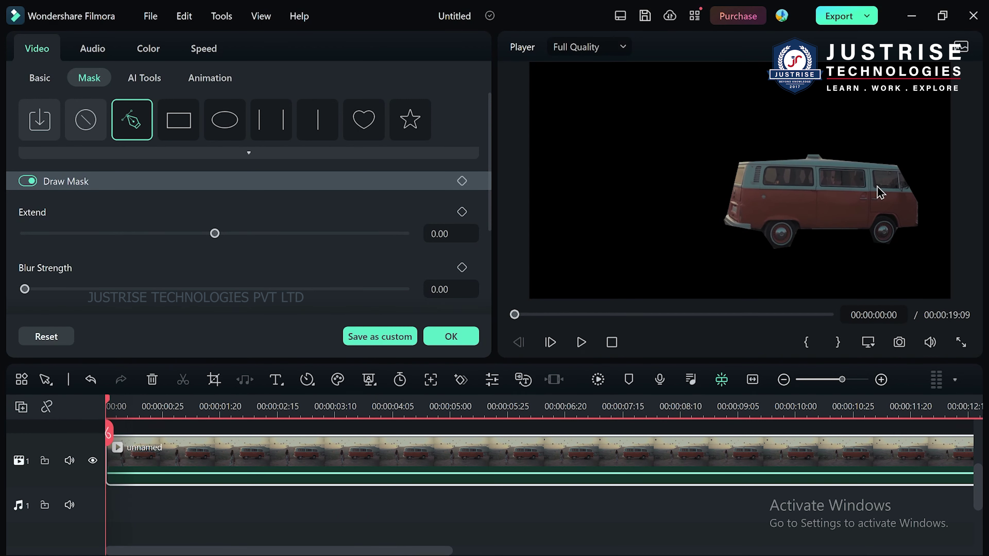
Step: Keyframe the Draw Mask at the clip's start, and shift the mask slightly left at about 00:00:01:20 to follow the van
click(462, 182)
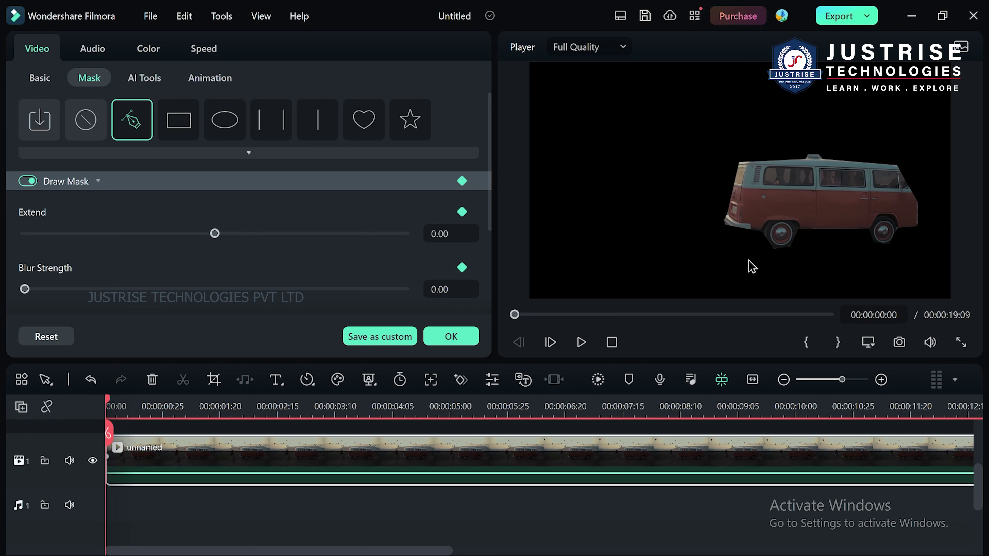
drag(108, 436, 221, 435)
drag(841, 202, 831, 202)
Step: Play the clip from the beginning to check the keyframed mask movement, and return to the start
drag(220, 435, 4, 430)
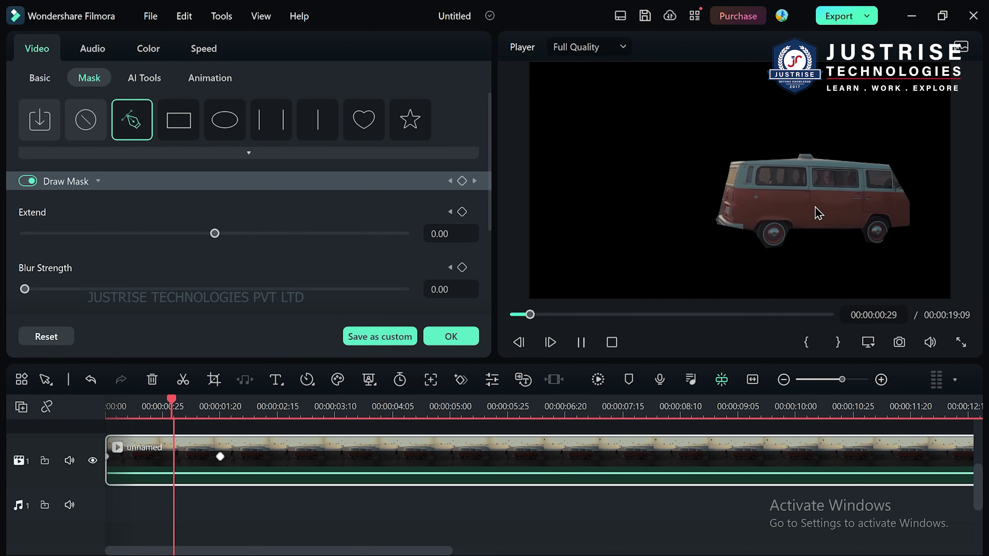
click(581, 342)
drag(318, 435, 47, 423)
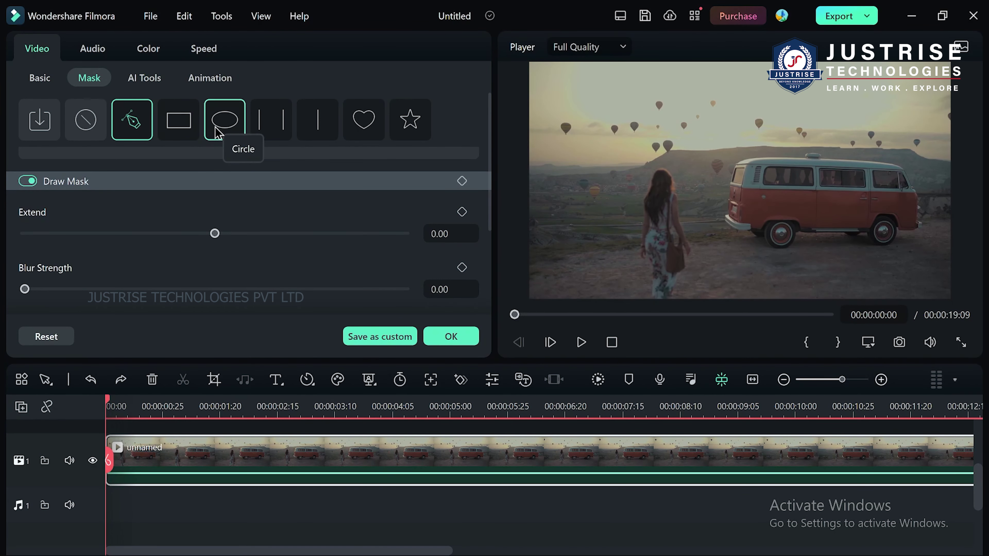
Step: Replace the draw mask with a circle mask and reposition it slightly in the frame
click(223, 129)
click(570, 291)
mouse_move(737, 203)
mouse_down()
mouse_move(699, 181)
mouse_move(777, 209)
mouse_move(740, 207)
mouse_up()
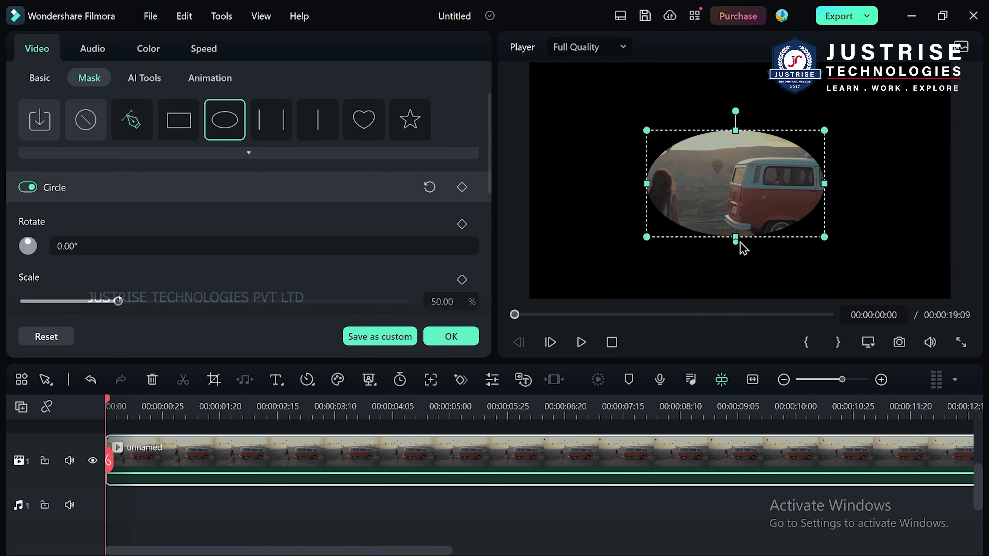
Step: Feather the circle mask's edge widely across the frame and bring it back to a sharp edge
drag(735, 240, 735, 248)
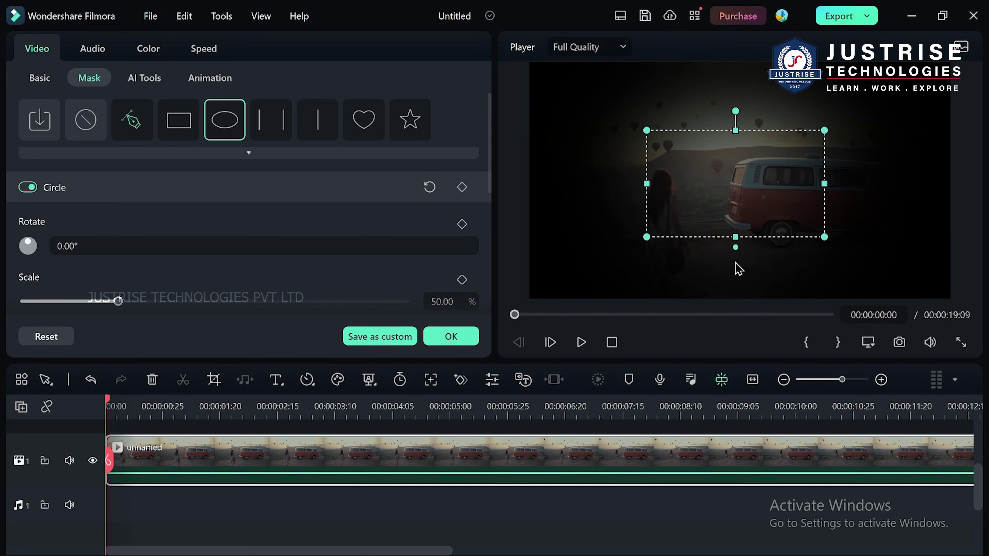
drag(734, 248, 736, 254)
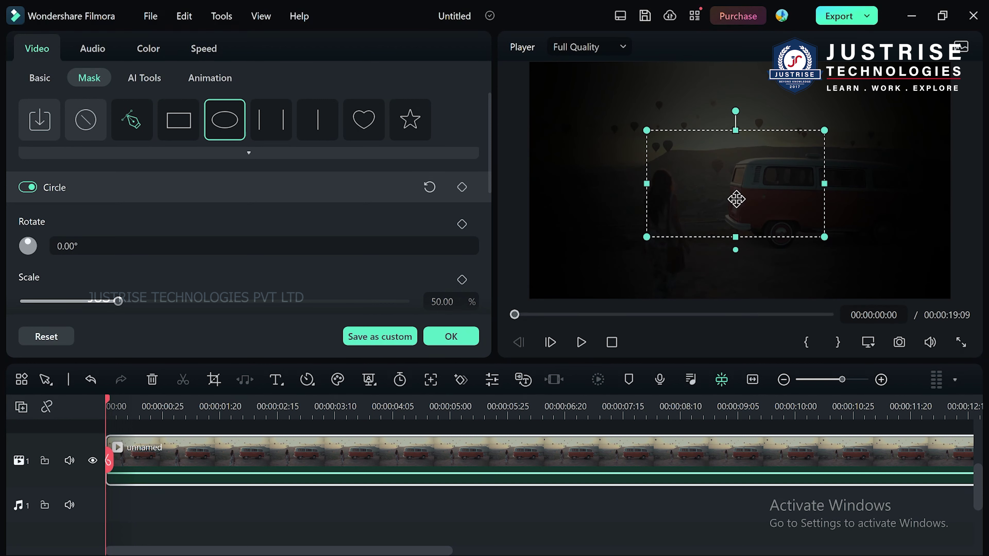
drag(737, 252, 737, 240)
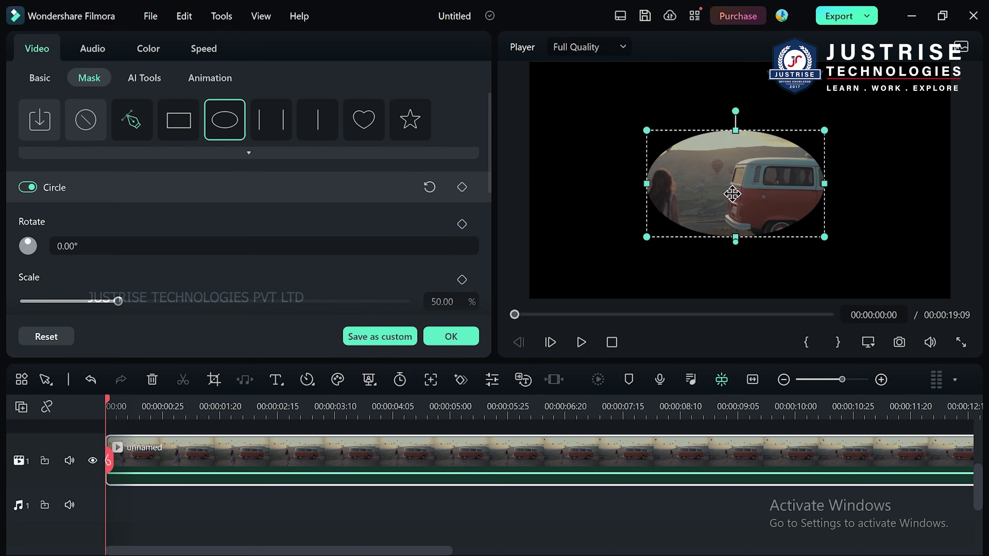
Step: Undo the circle mask together with its position and feathering adjustments
key(ctrl+z)
key(ctrl+z)
key(ctrl+z)
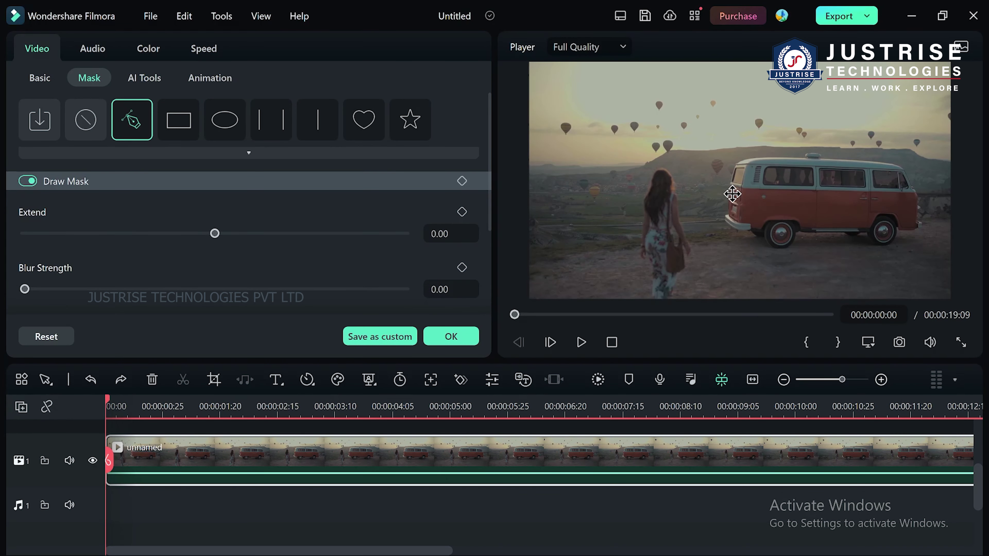
Step: Replace the draw mask with a parallel lines mask, rotate it to 90°, and widen it to 52.03%
click(272, 126)
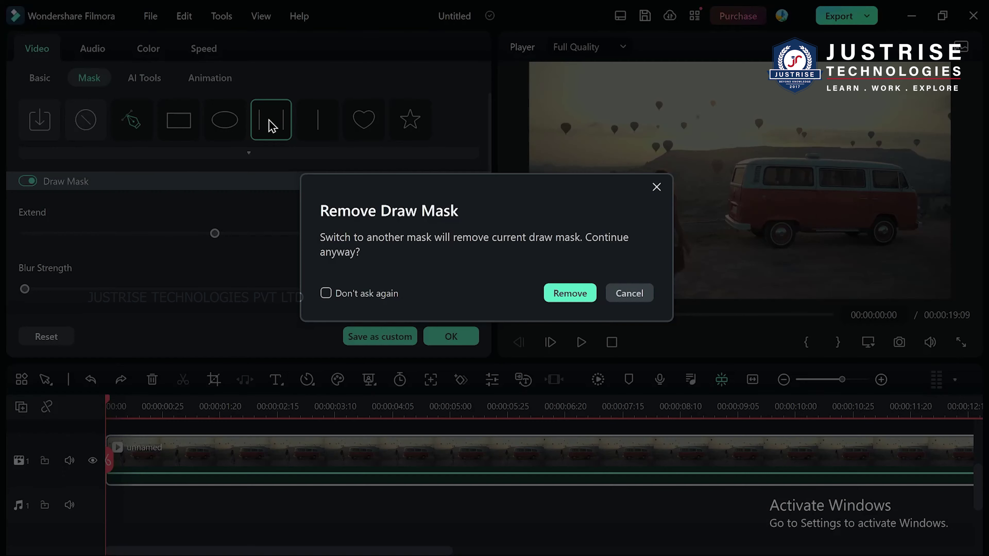
click(570, 293)
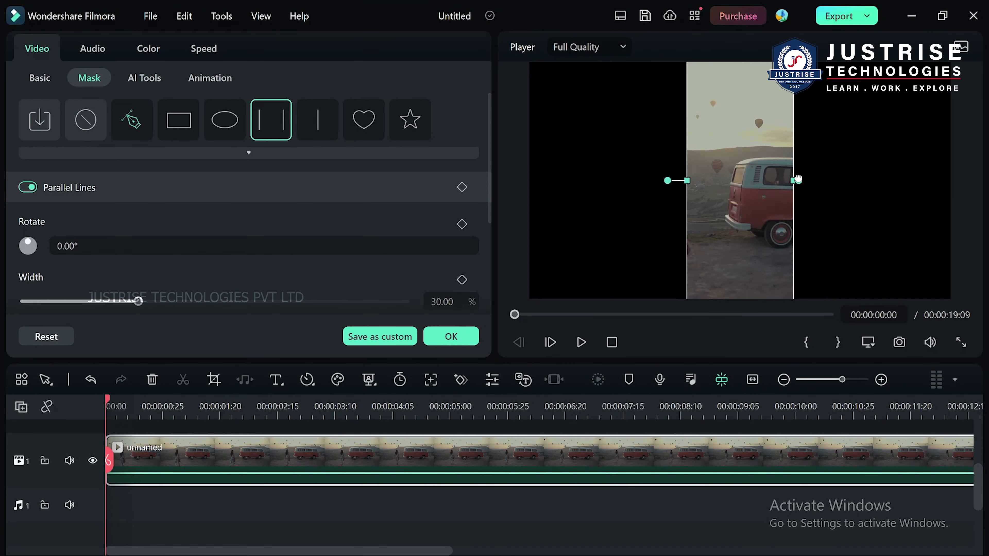
drag(665, 175, 733, 114)
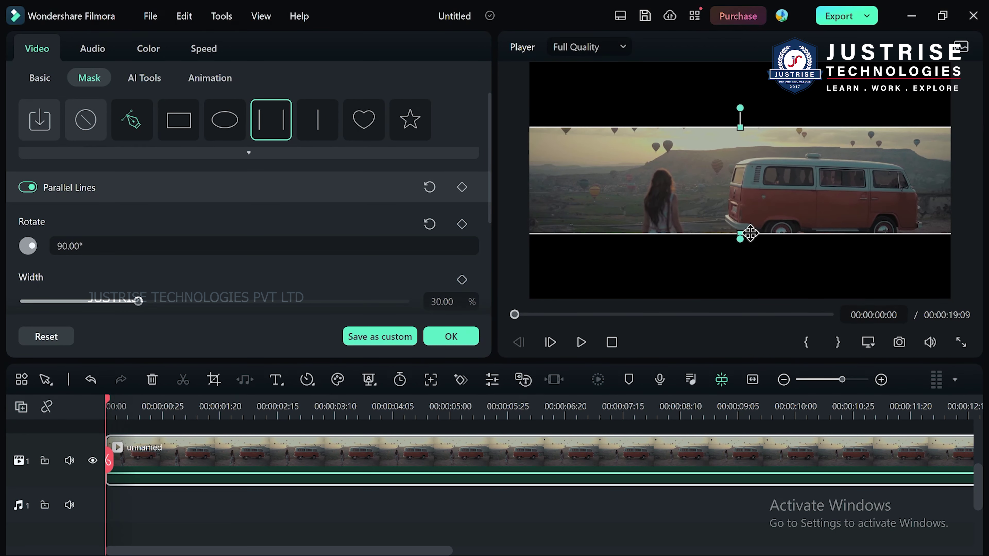
drag(739, 127, 766, 89)
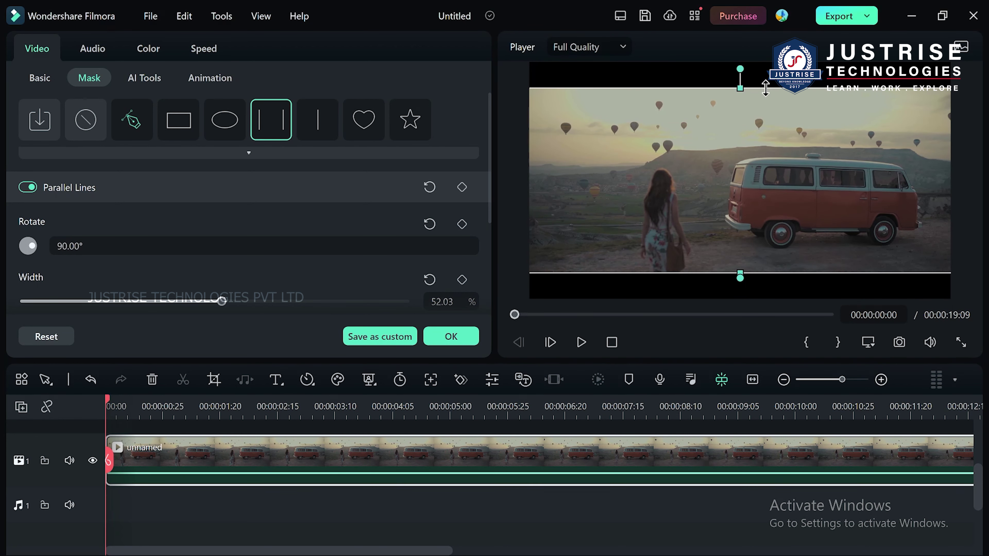
Step: Keyframe the parallel lines mask at 00:00:01:29, and widen it to 70.29% at the clip's start so that black bars animate in
drag(112, 469, 242, 475)
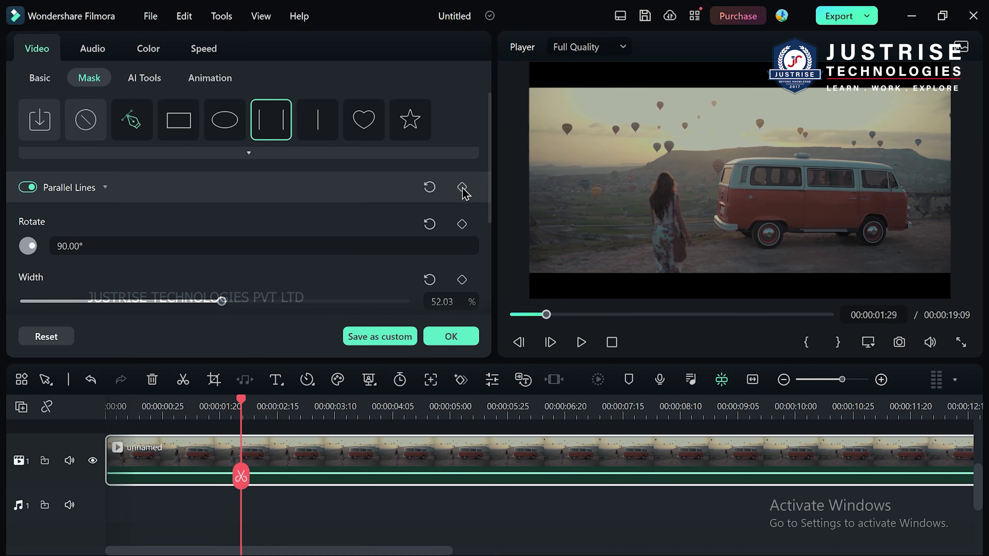
click(464, 187)
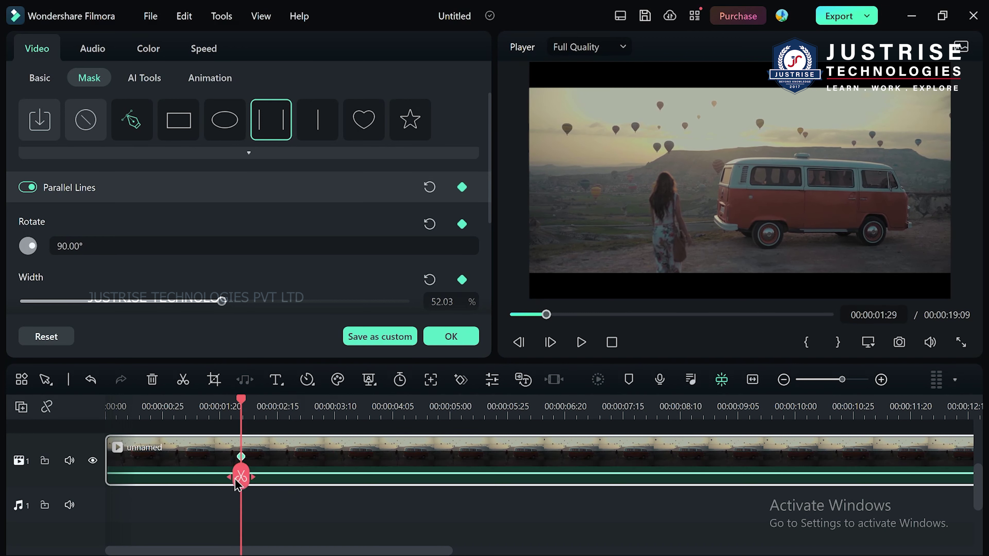
drag(238, 485, 81, 485)
mouse_move(760, 78)
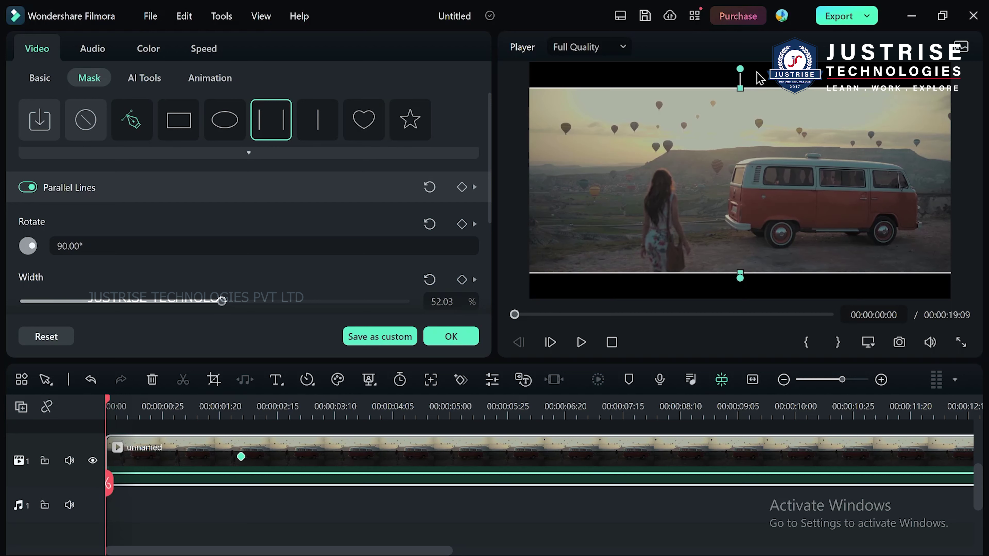
drag(740, 85, 744, 54)
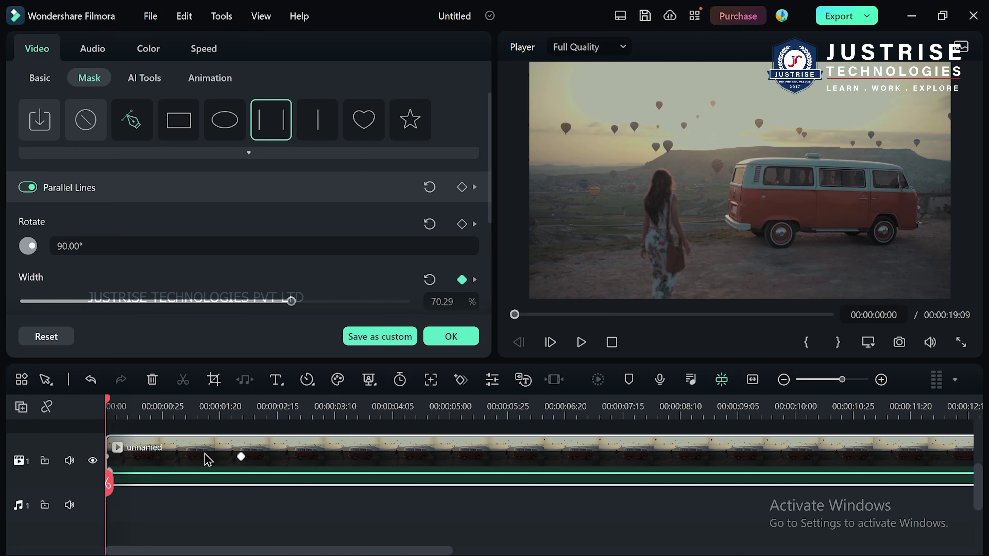
Step: Play the clip from the beginning to review the animated black bars, and return to the start
drag(102, 490, 78, 498)
click(583, 342)
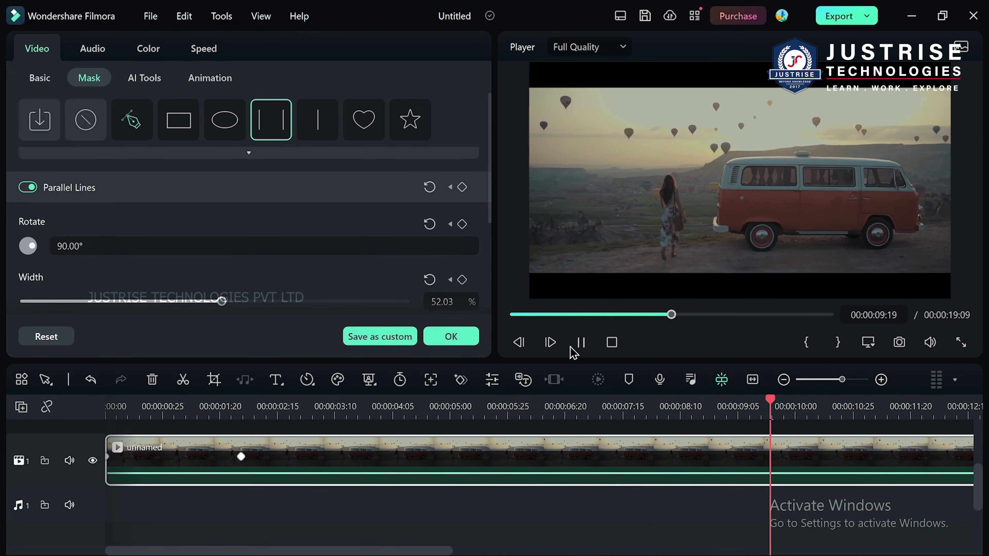
click(582, 343)
drag(810, 486, 59, 409)
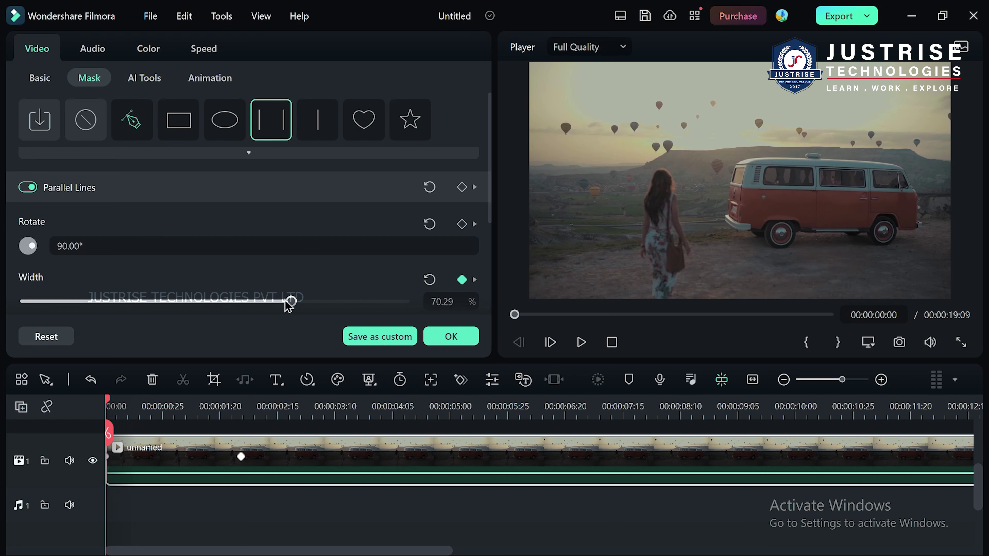
Step: Delete the mask keyframe at 00:00:01:29 and return to the clip's start
click(241, 457)
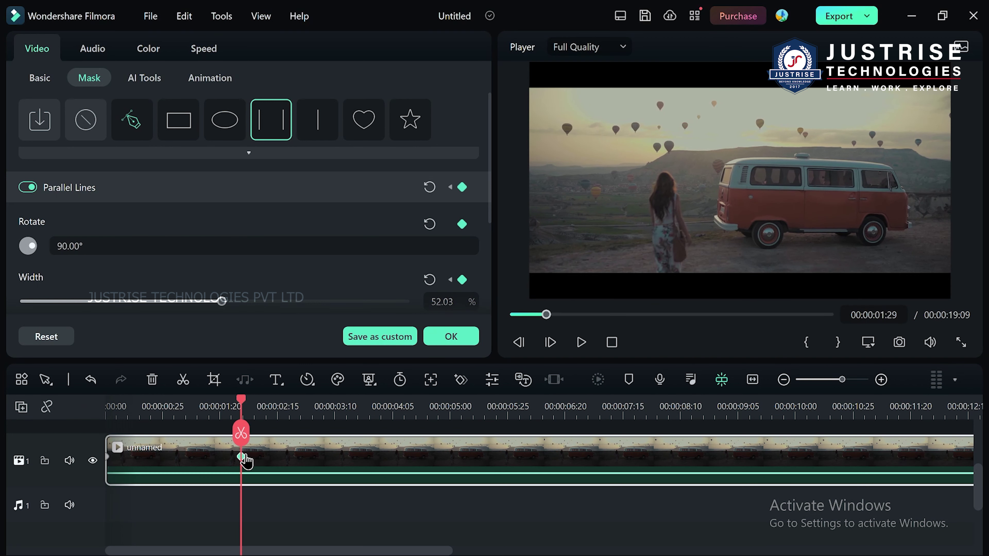
key(Delete)
drag(232, 437, 62, 419)
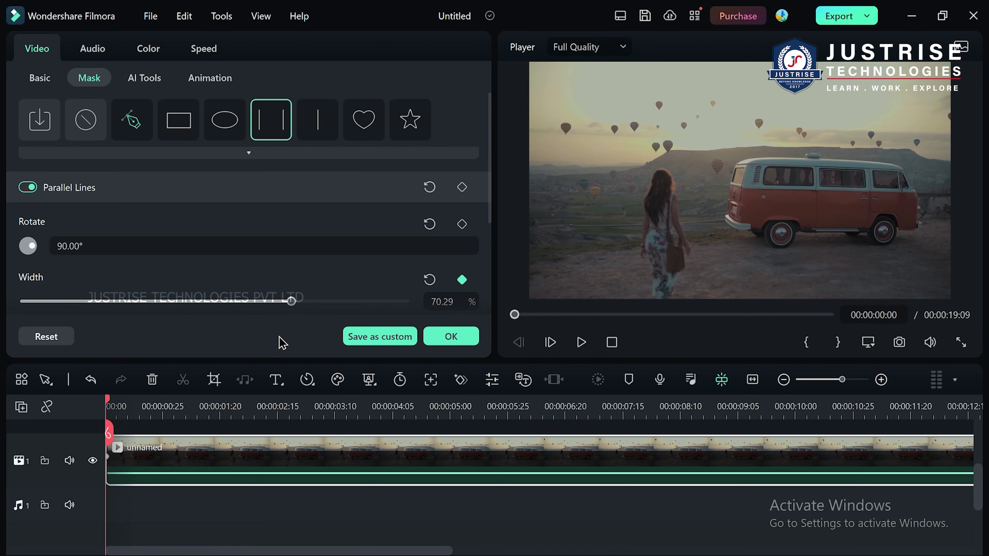
Step: Reduce the parallel lines mask's width to 41.26% and lower its blur strength to the minimum
mouse_move(295, 307)
mouse_down()
mouse_move(128, 302)
mouse_move(299, 300)
mouse_move(278, 302)
mouse_up()
scroll(183, 250, down, 4)
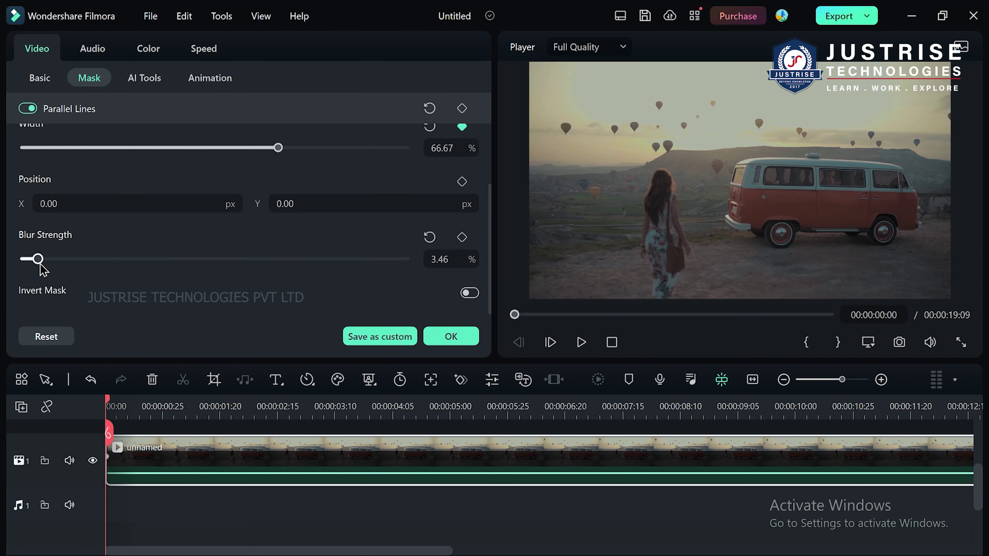
drag(246, 147, 181, 147)
drag(38, 263, 3, 272)
scroll(141, 311, up, 5)
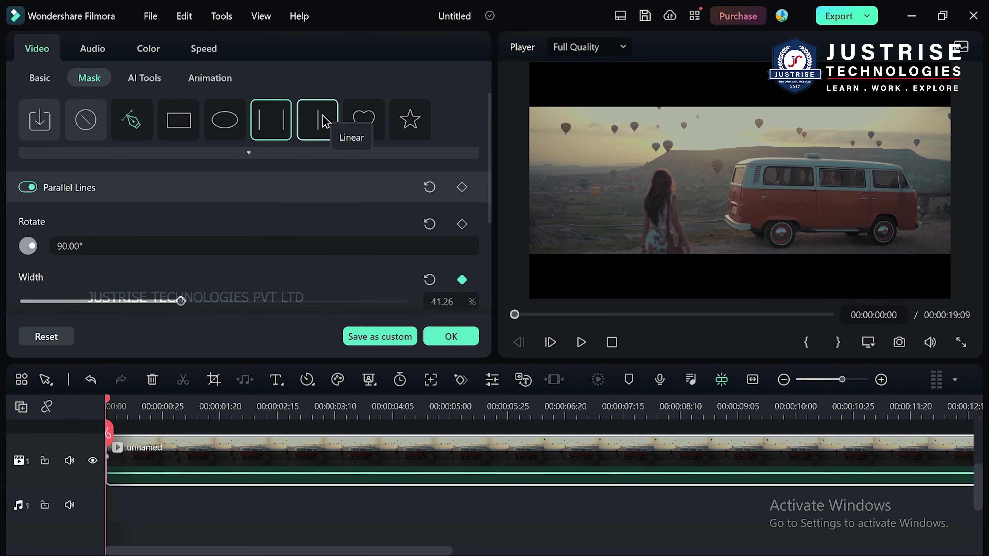
Step: Switch the clip to a linear mask that splits the frame vertically, and try rotating its dividing line
click(322, 121)
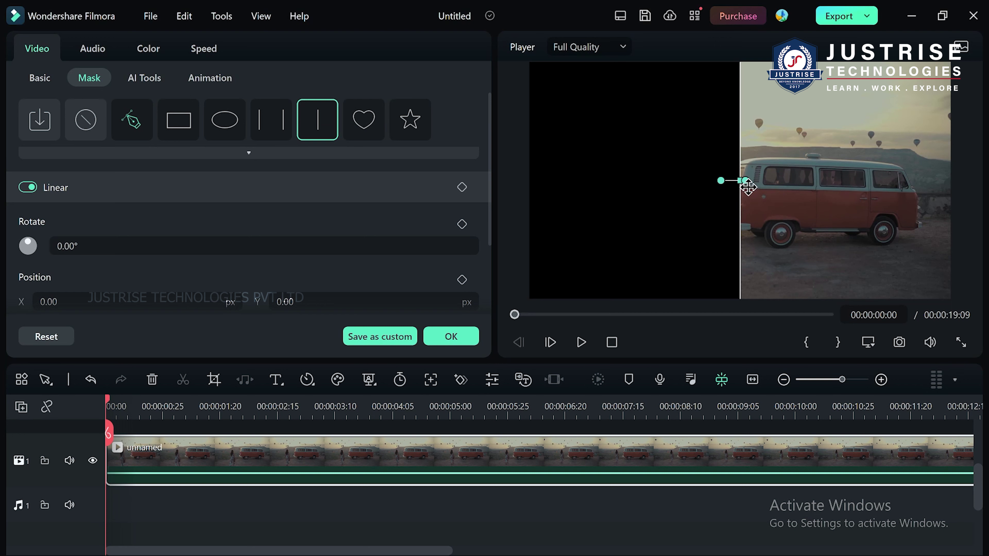
mouse_move(723, 183)
mouse_down()
mouse_move(662, 177)
mouse_move(735, 176)
mouse_up()
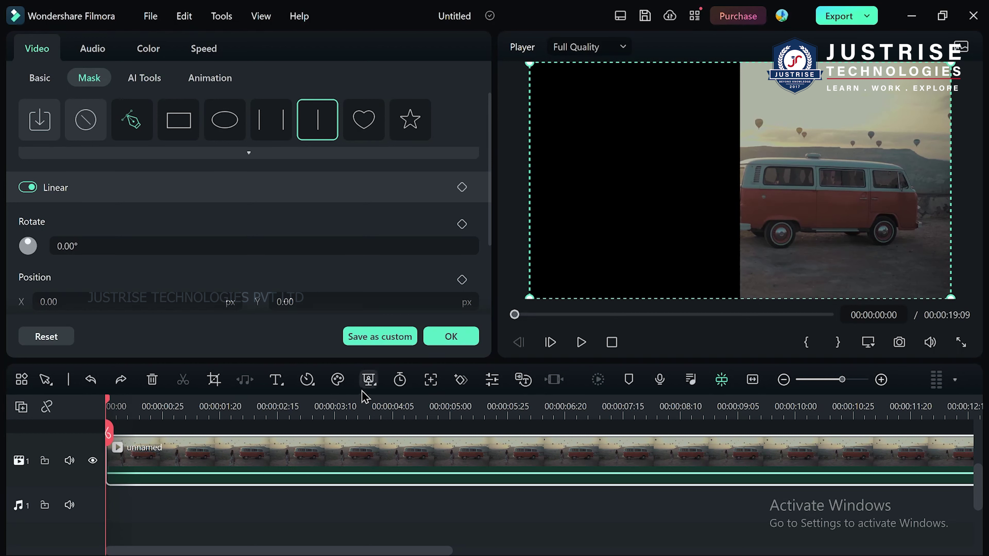